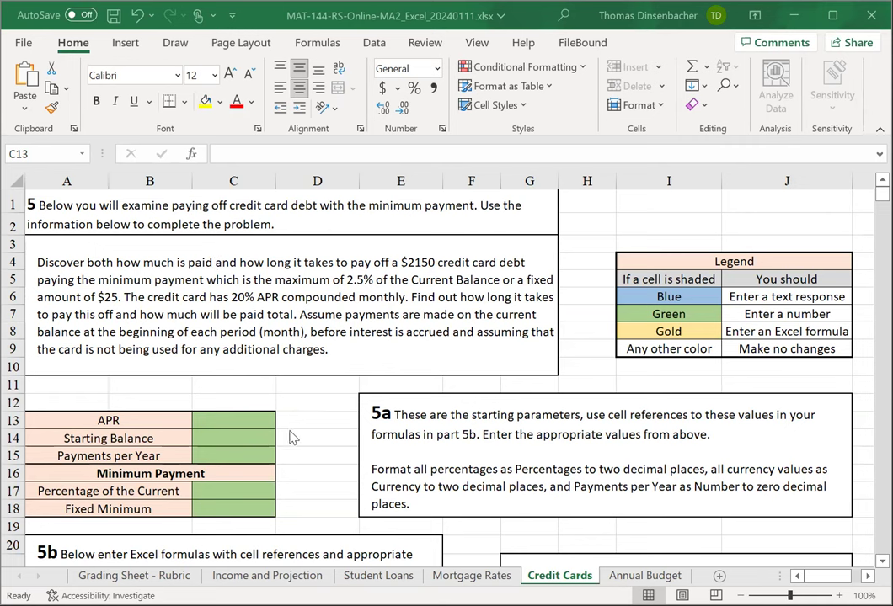
Enter 2150 as the Starting Balance in cell C14.
left_click(231, 440)
type("2105")
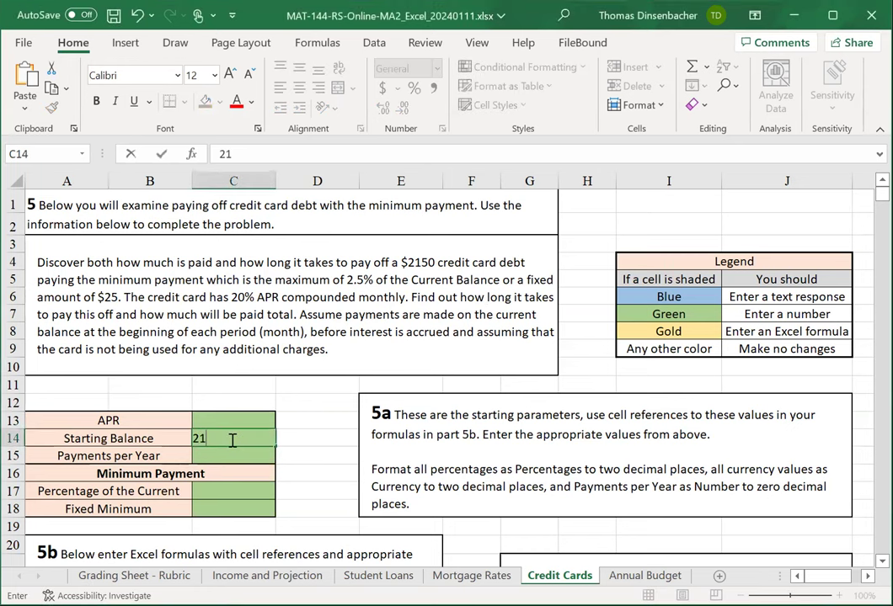
key("BackSpace")
key("BackSpace")
type("50")
key("Return")
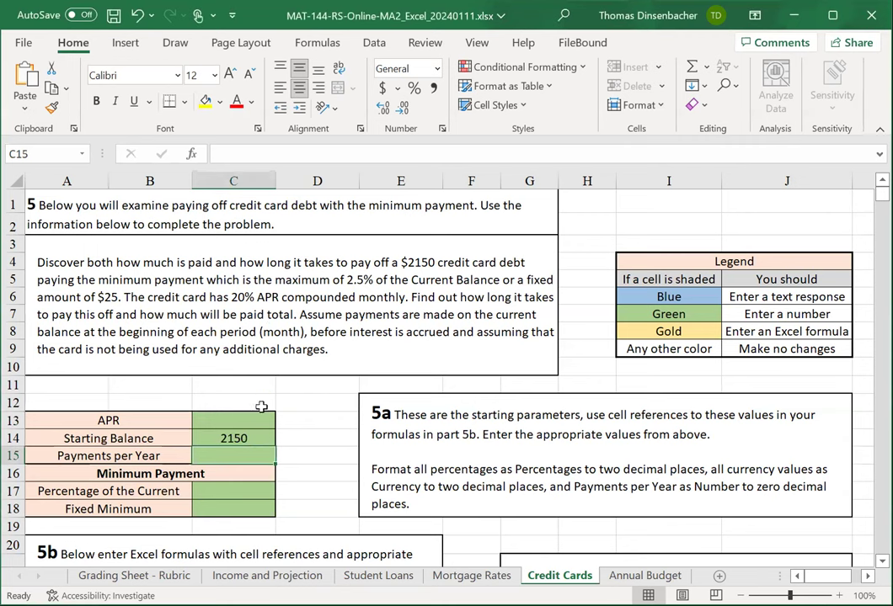
Enter 20% as the APR in C13 and 12 as the Payments per Year in C15.
left_click(236, 419)
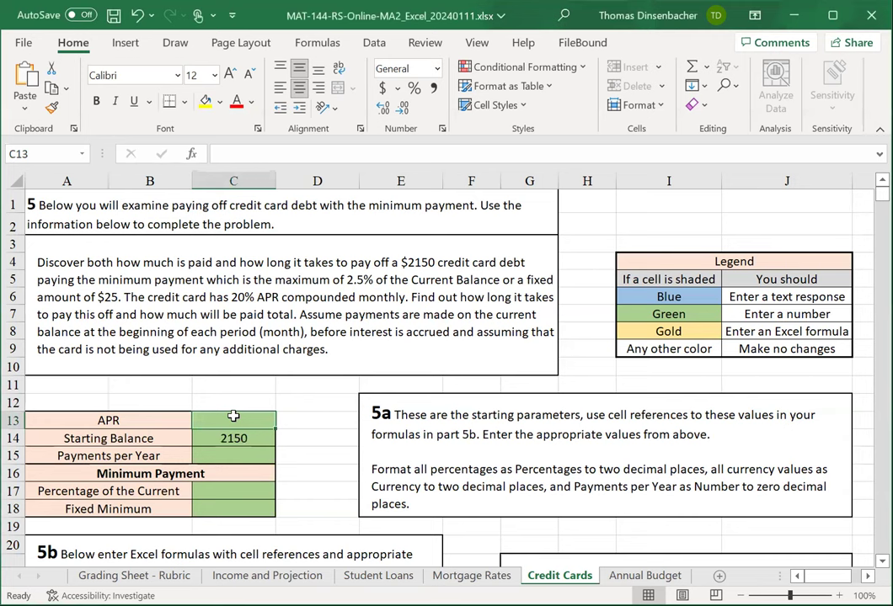
type("20%")
key("Return")
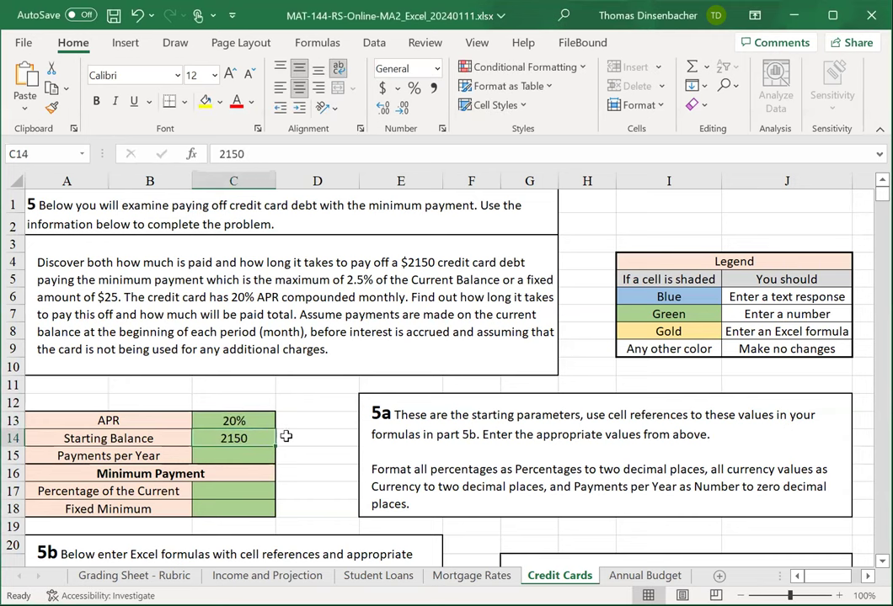
left_click(229, 455)
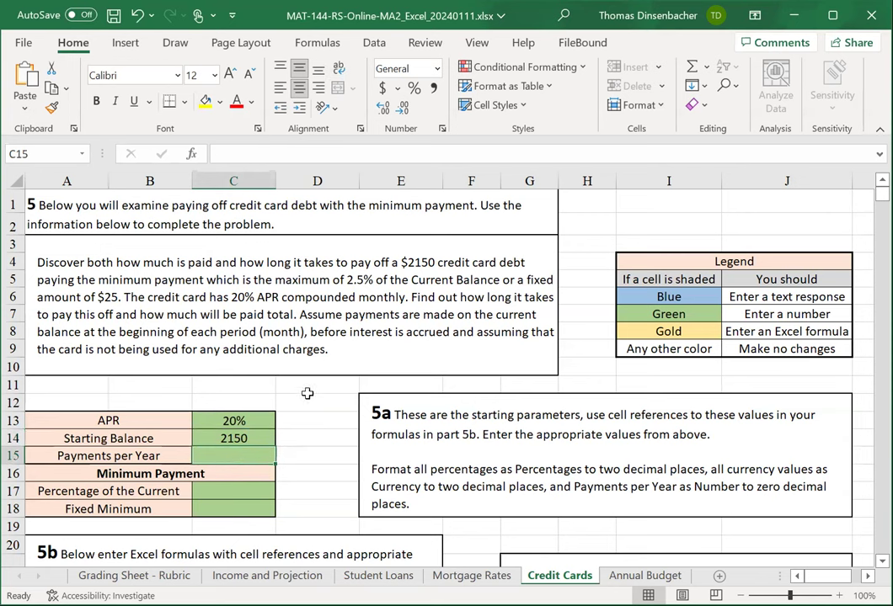
type("12")
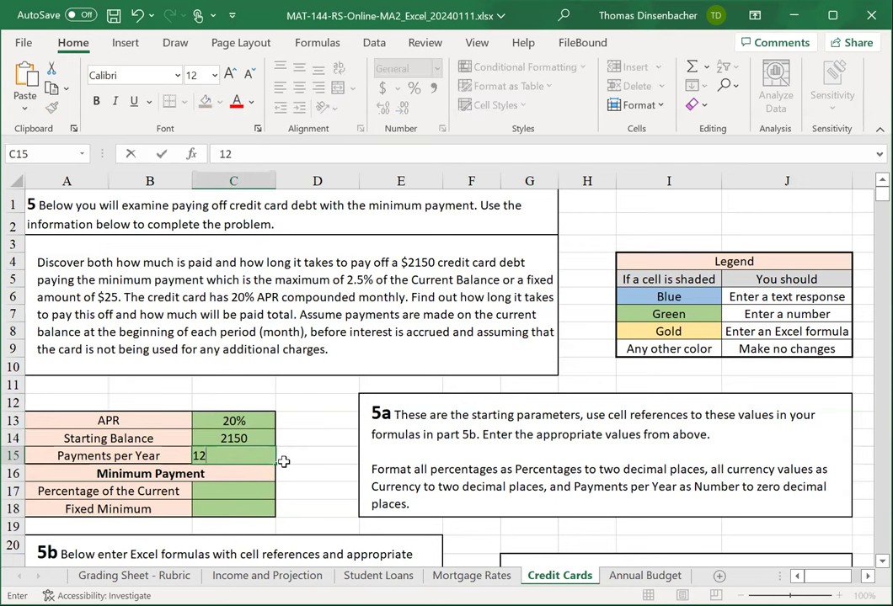
key("Return")
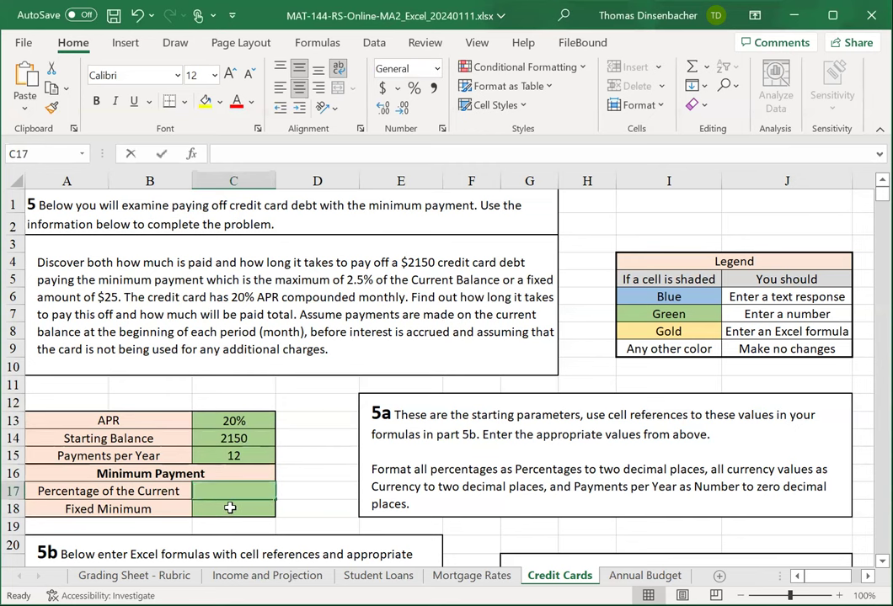
Fill in the Minimum Payment values: 2.5% for Percentage of the Current in C17 and 25 for Fixed Minimum in C18.
type("2.5%")
key("Return")
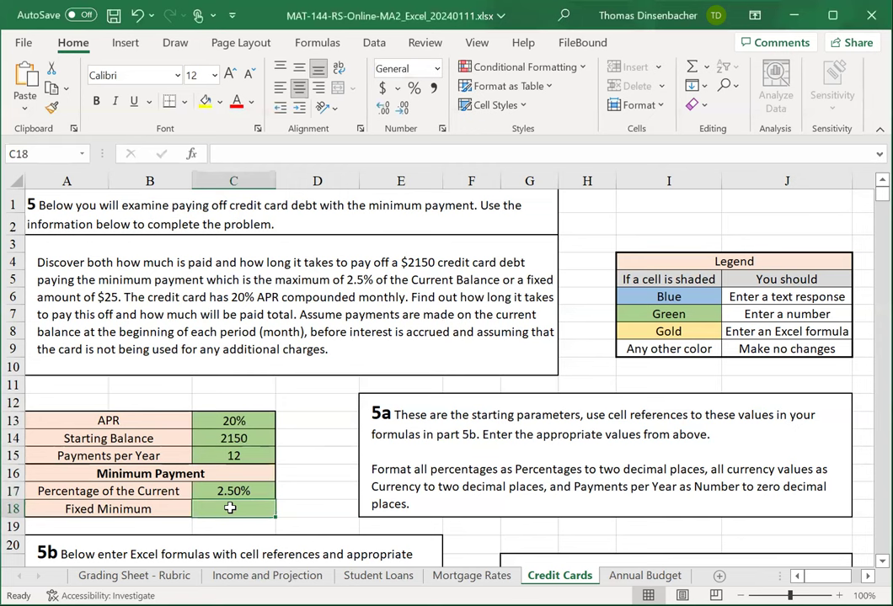
type("25")
key("Return")
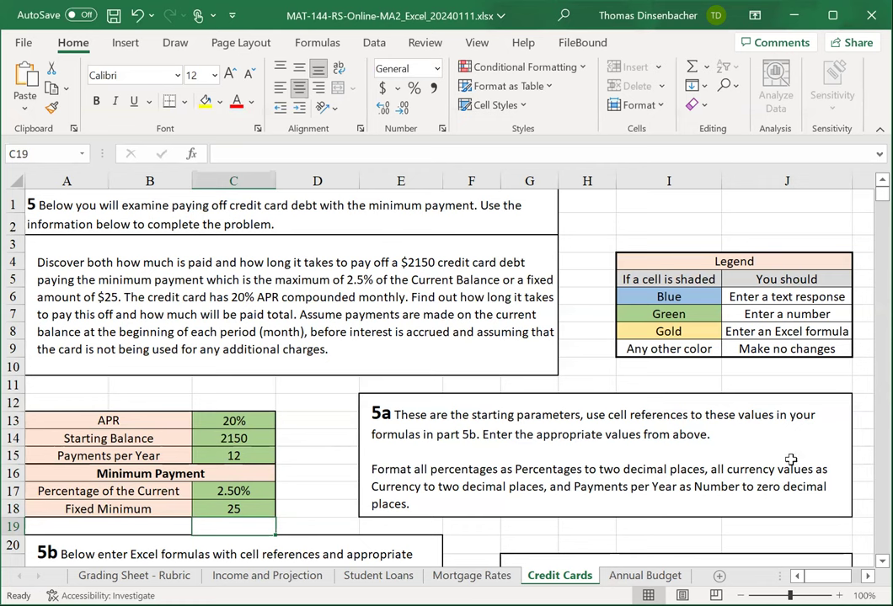
Format the APR percentage in C13 to show two decimal places.
left_click(240, 421)
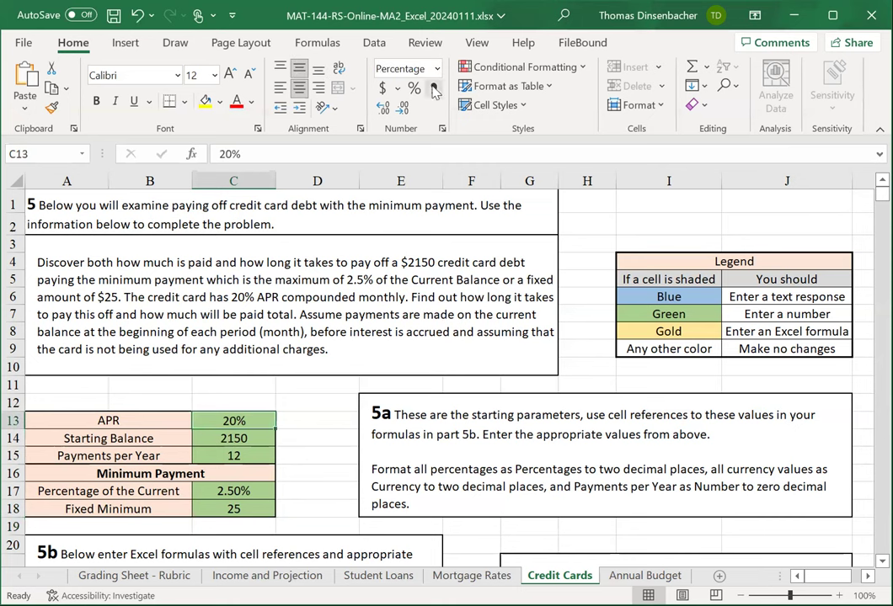
left_click(383, 112)
left_click(383, 112)
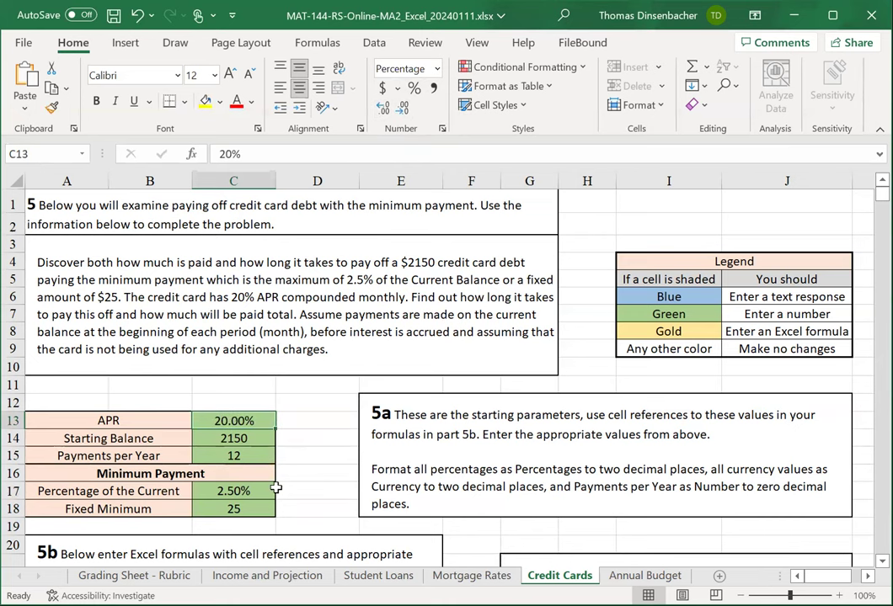
Format the Starting Balance (C14) and Fixed Minimum (C18) together as Currency with two decimal places.
left_click(238, 439)
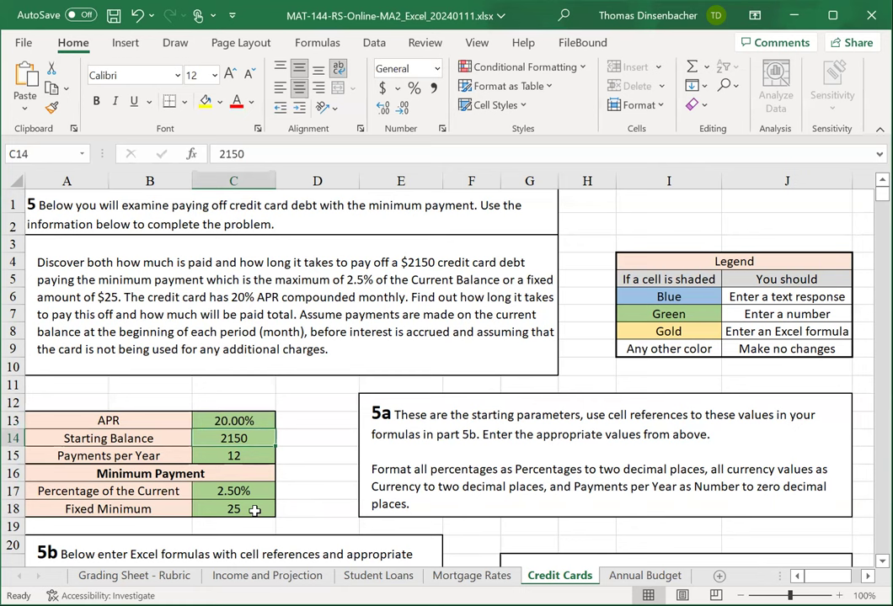
left_click(253, 511, "ctrl")
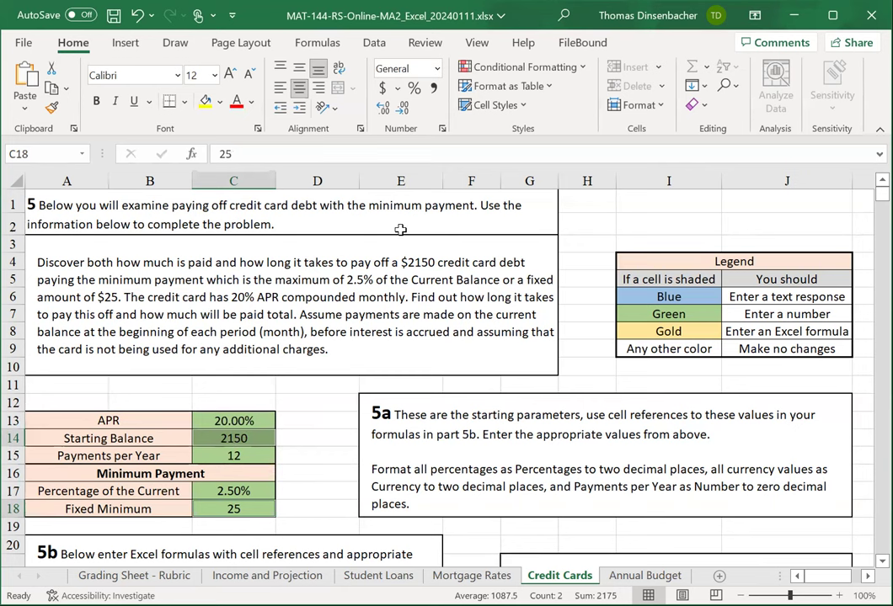
left_click(435, 71)
left_click(413, 182)
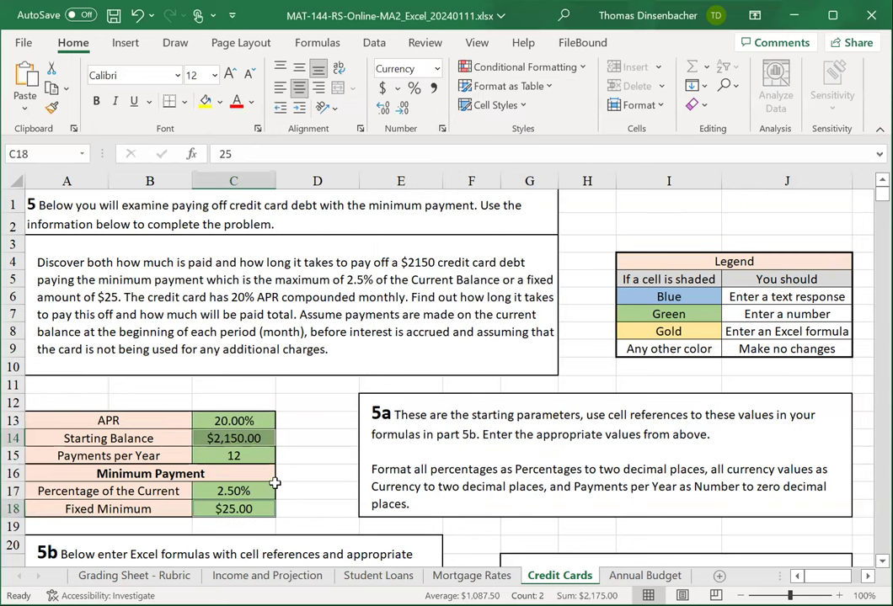
Format the Payments per Year in C15 as Number with zero decimal places.
left_click(223, 457)
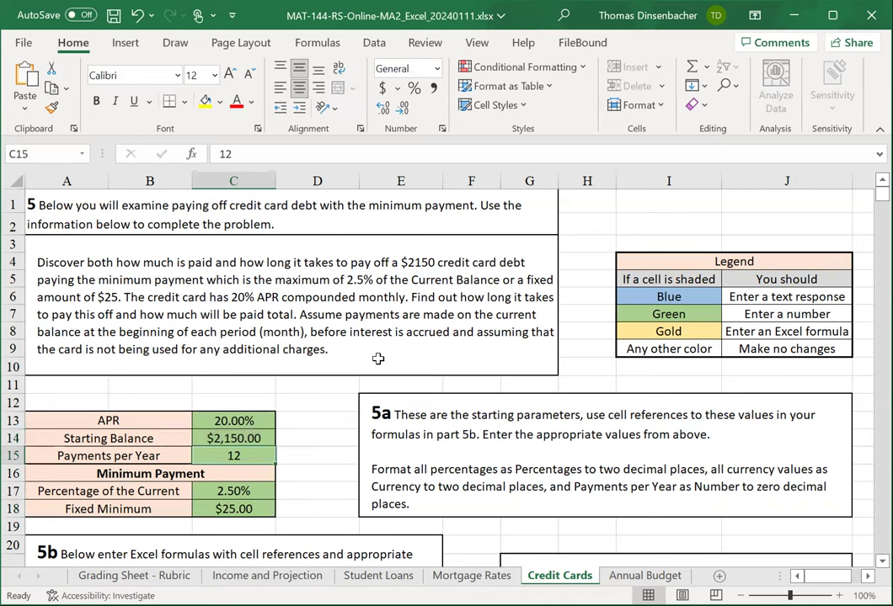
left_click(436, 71)
left_click(430, 140)
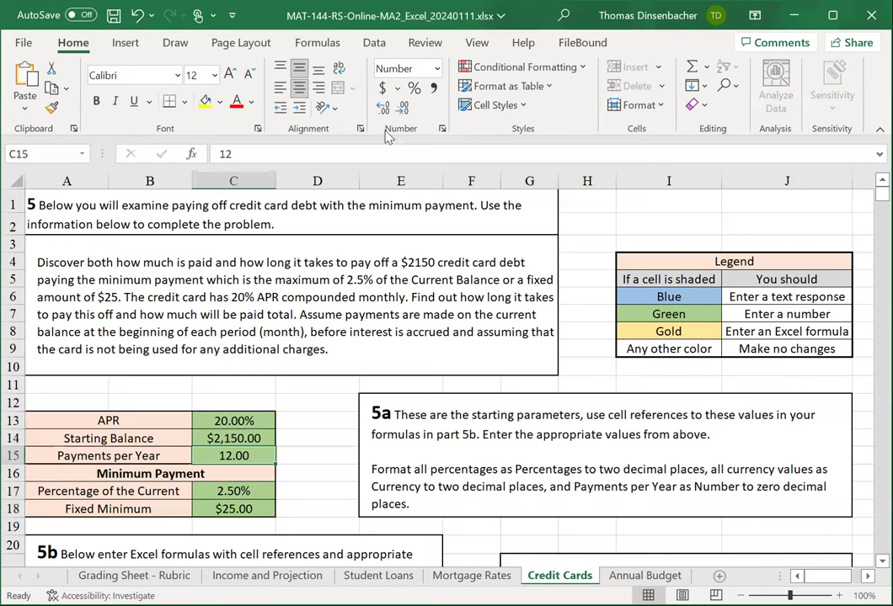
left_click(404, 110)
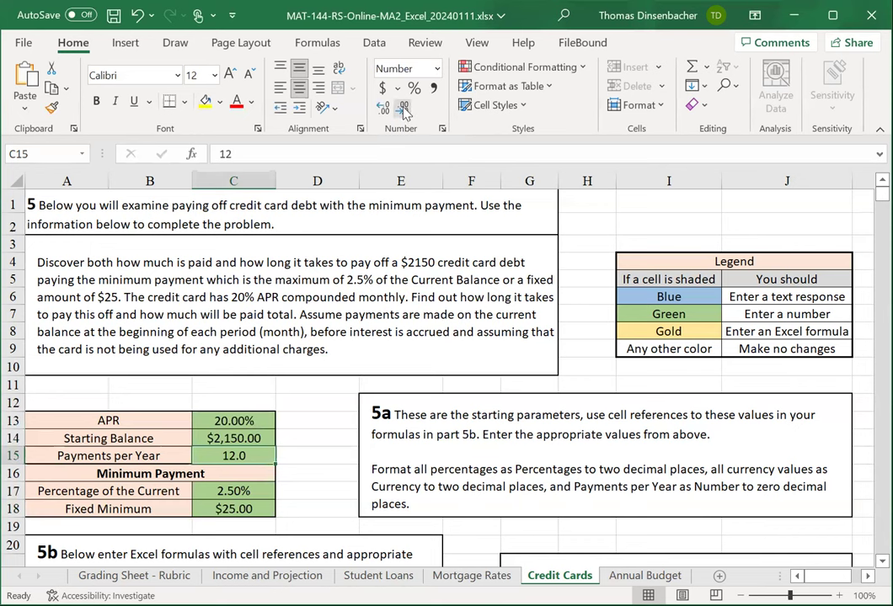
left_click(404, 110)
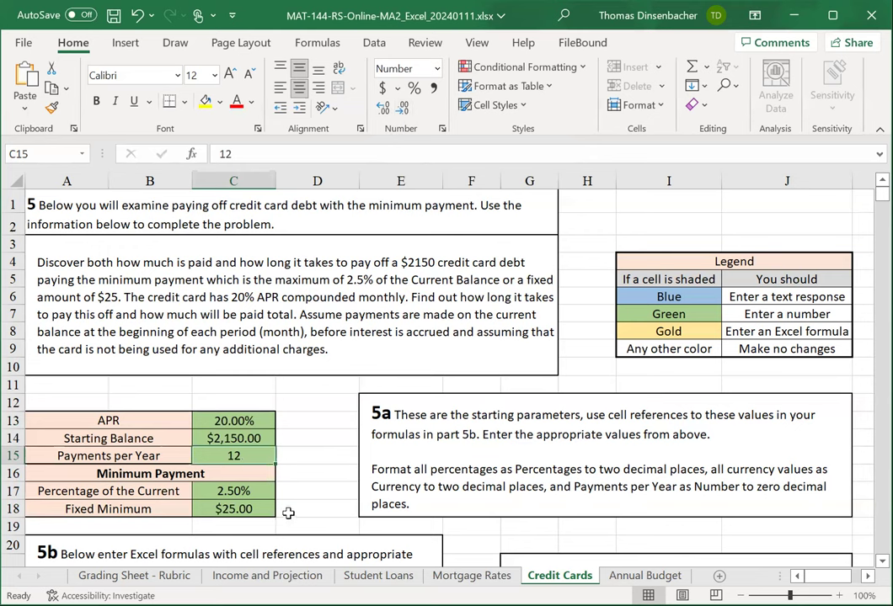
left_click(289, 510)
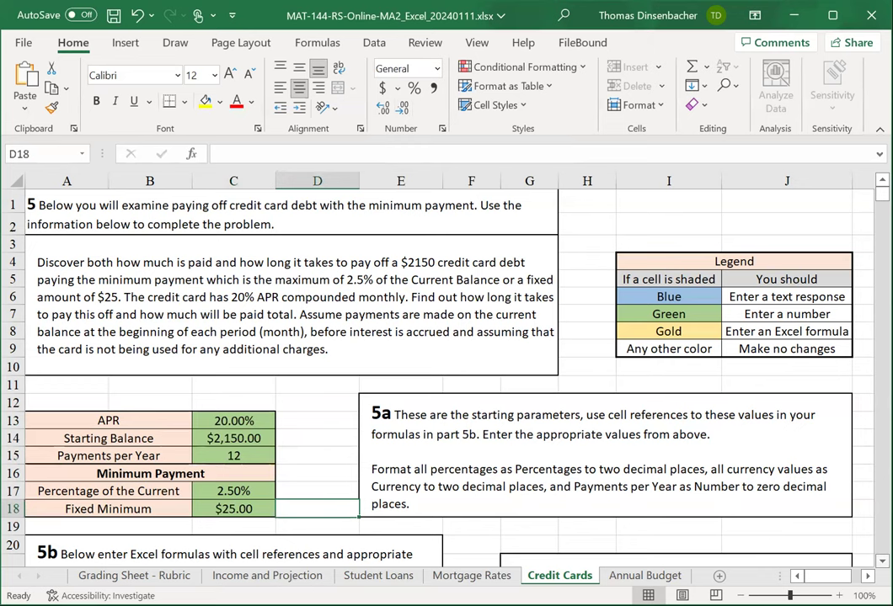
Read the 5b and 5c instructions and the note beside the monthly table on how the payment is determined.
scroll(421, 370, "down", 3)
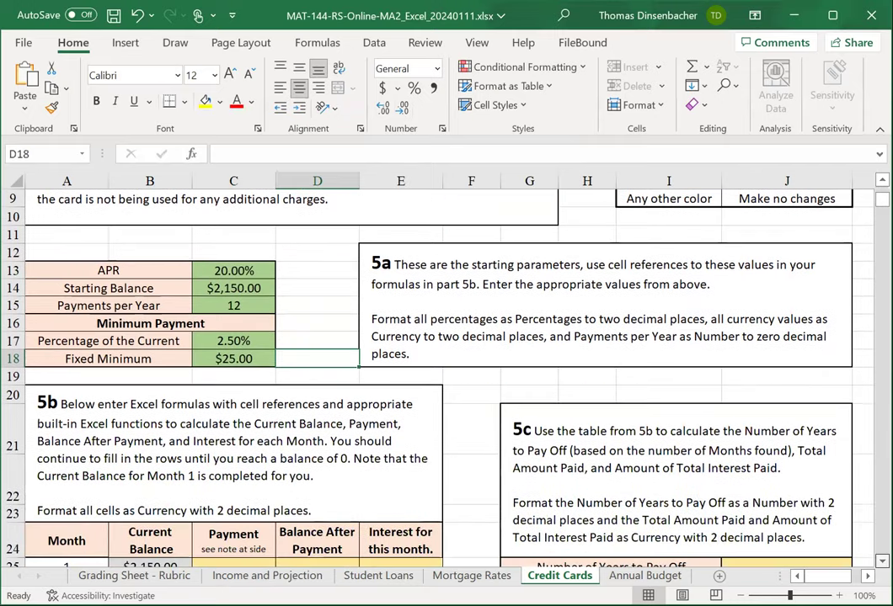
scroll(421, 371, "down", 1)
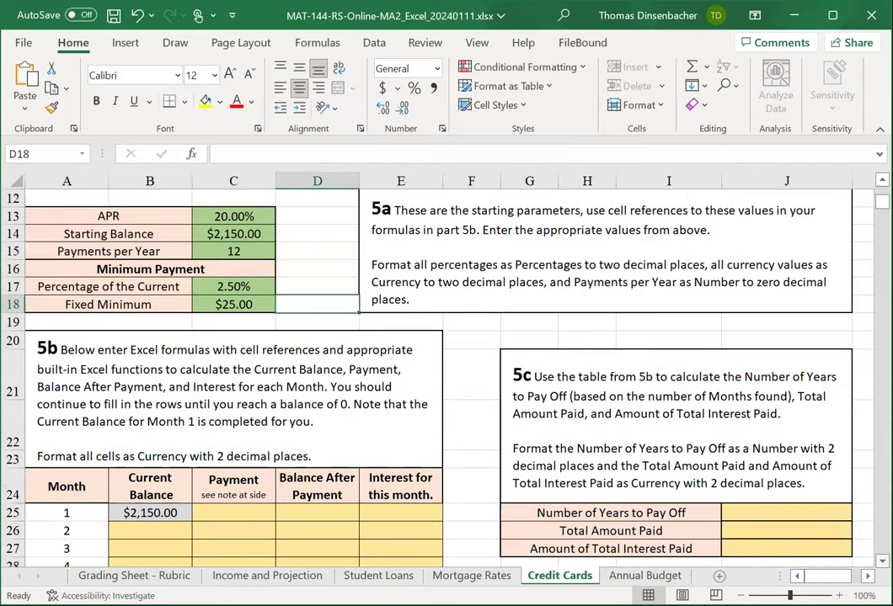
scroll(652, 466, "down", 1)
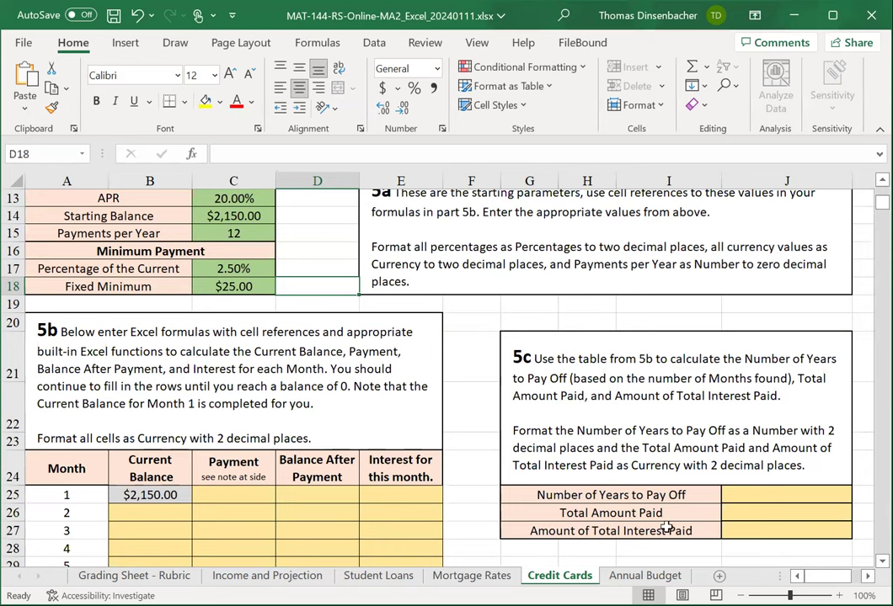
scroll(438, 371, "down", 1)
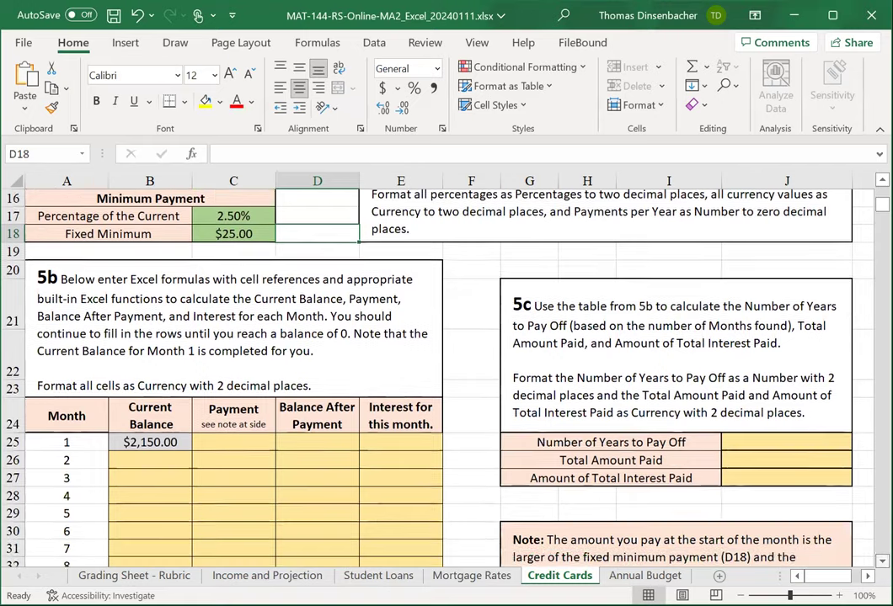
scroll(746, 535, "down", 3)
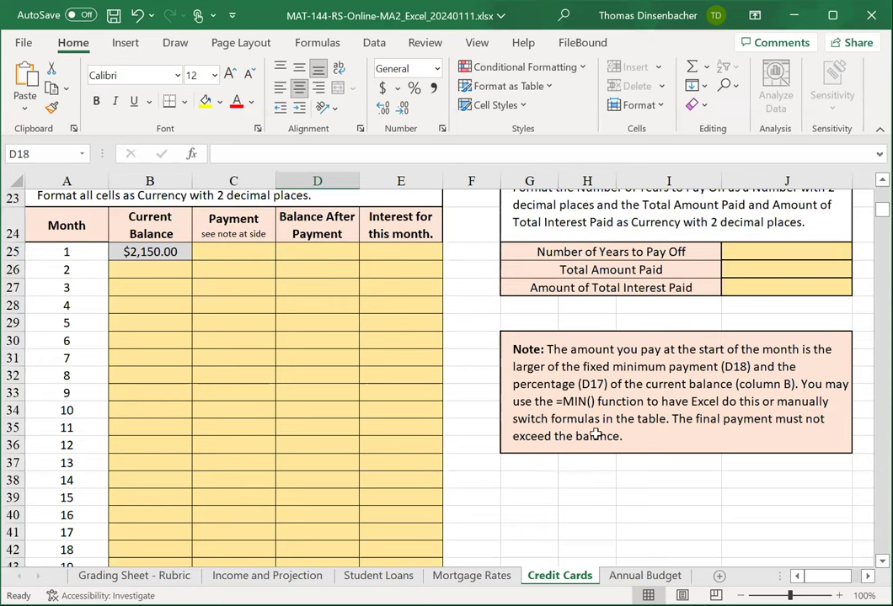
scroll(347, 318, "up", 3)
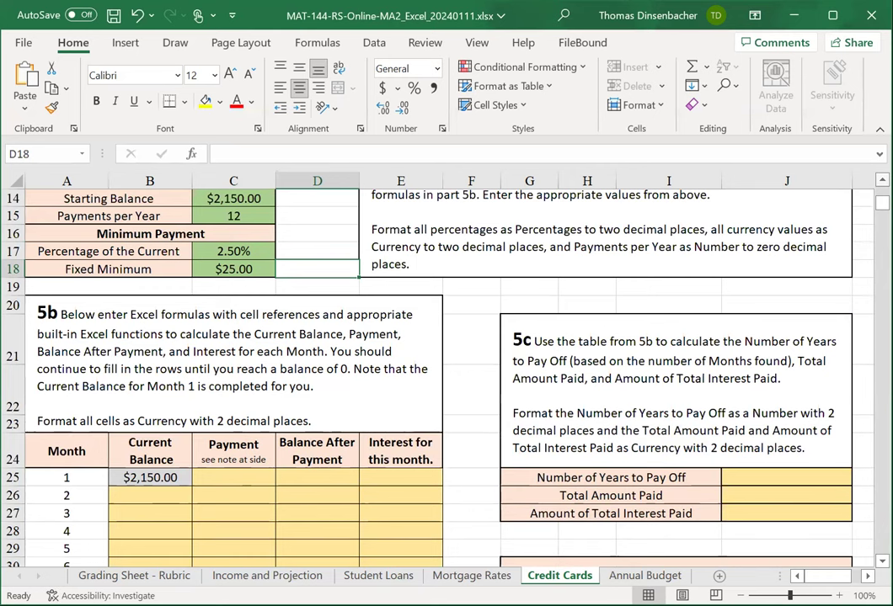
scroll(396, 420, "up", 1)
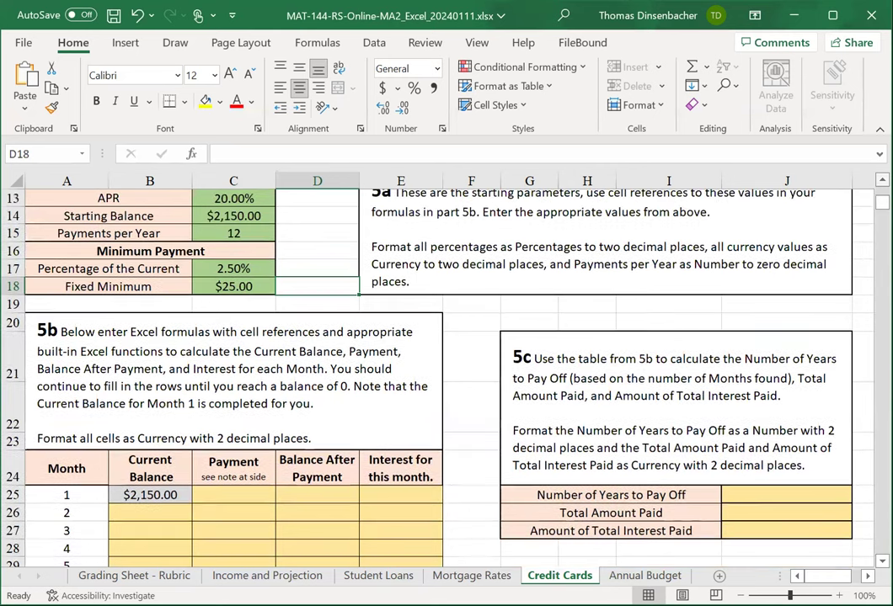
Calculate the Month 1 Payment in C25 with the formula =MAX(C17*B25,C18).
left_click(229, 495)
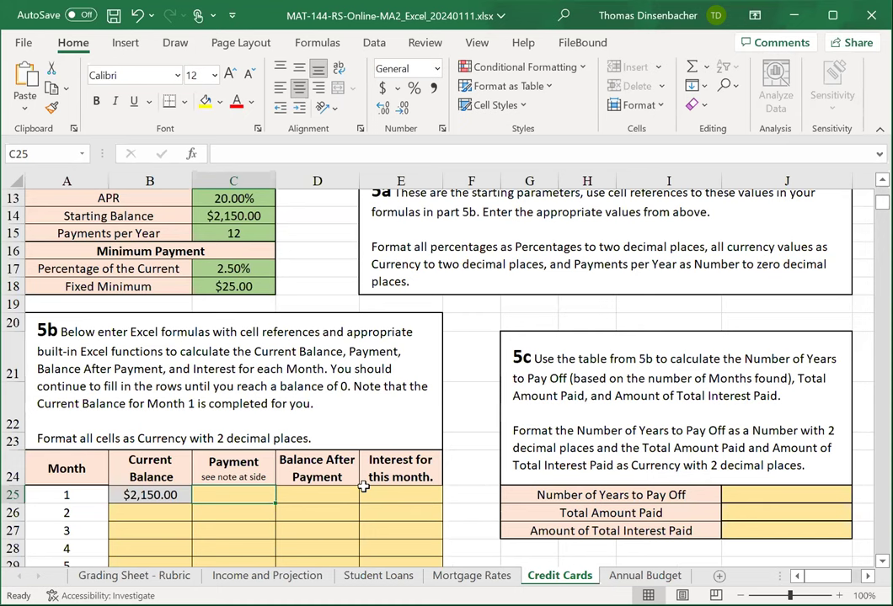
type("=")
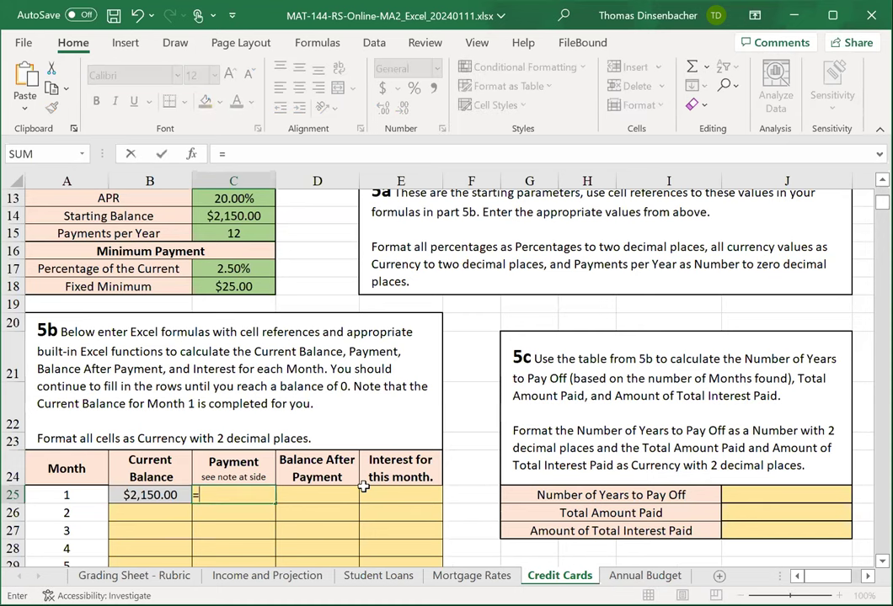
type("MAX(")
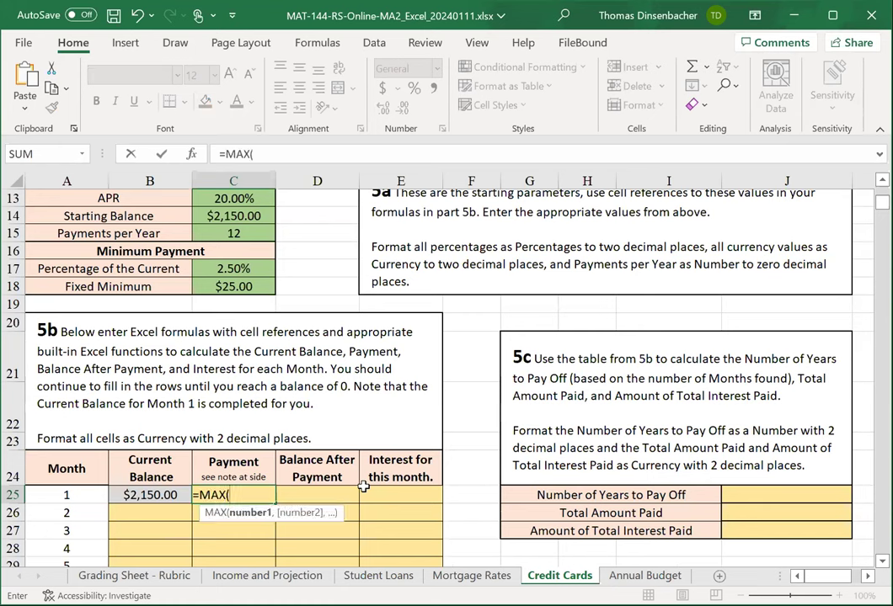
type("C")
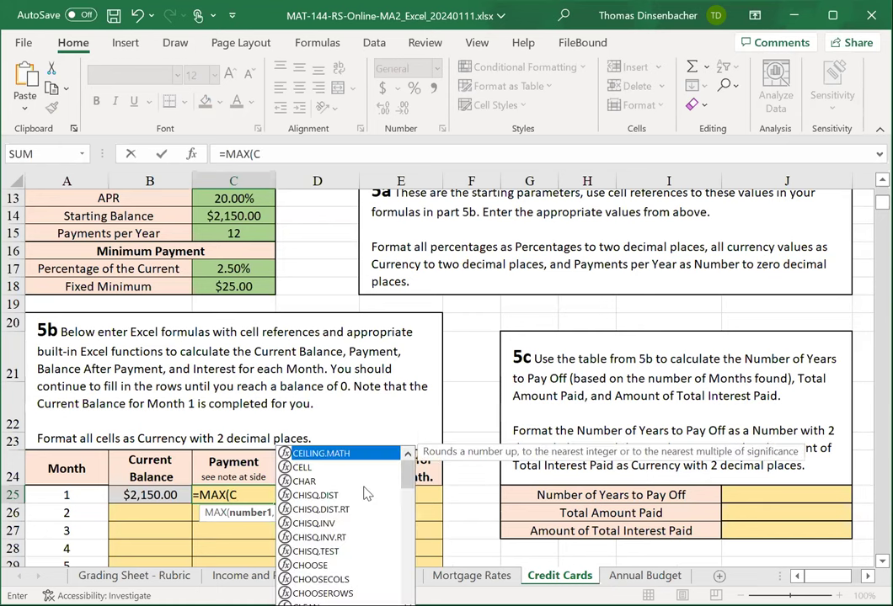
type("17*")
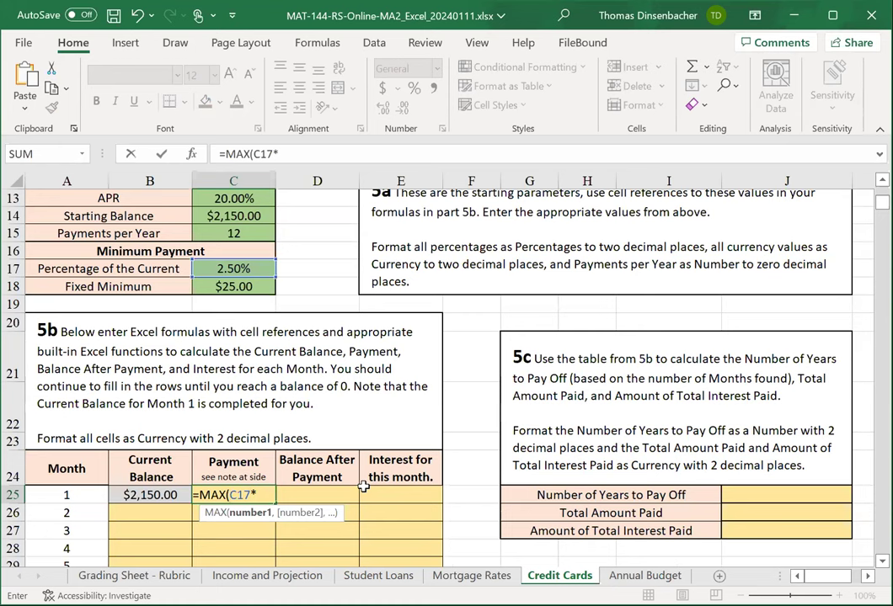
type("B25")
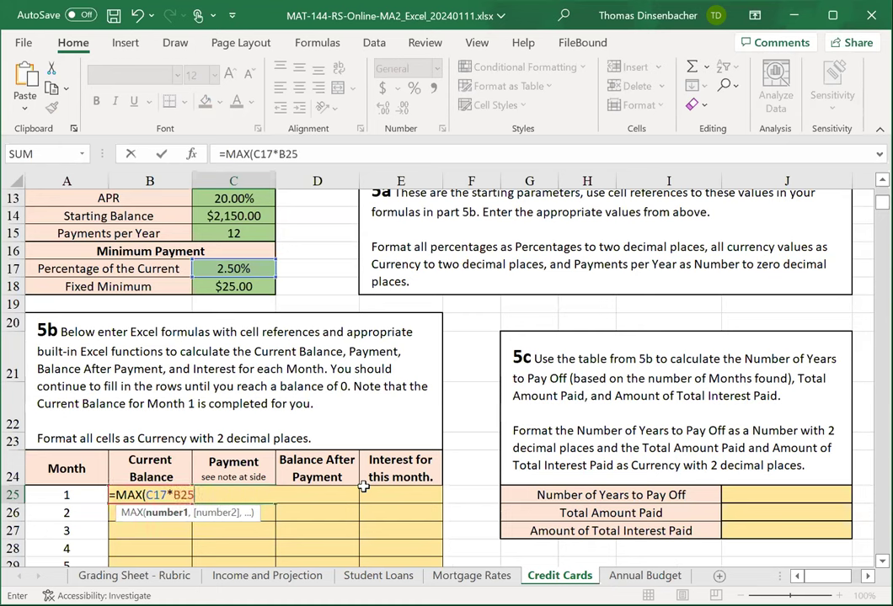
type(",")
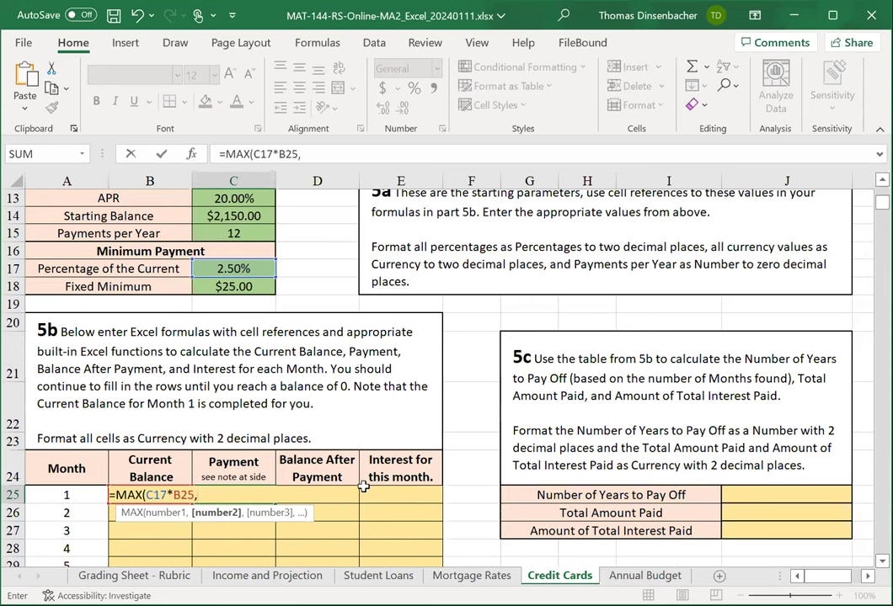
type("C18")
key("Return")
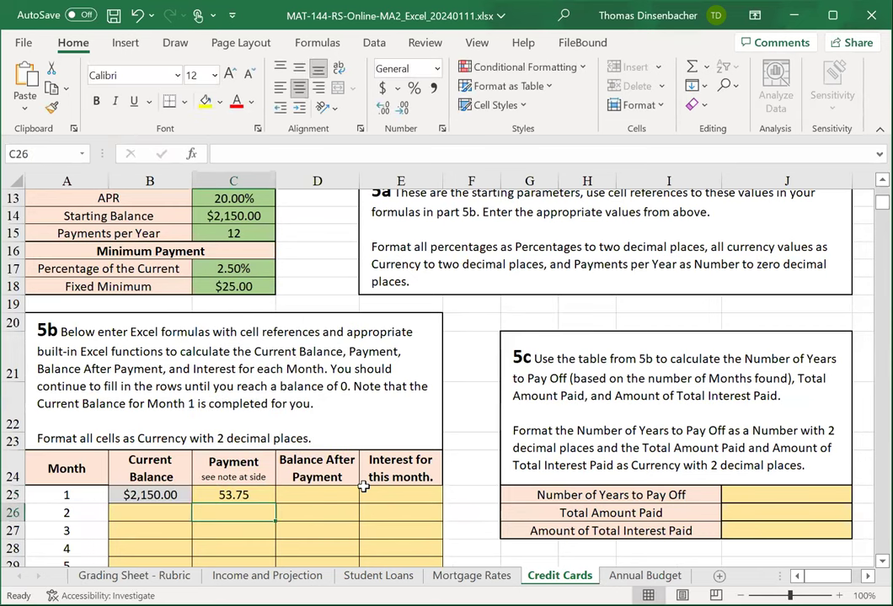
key("Up")
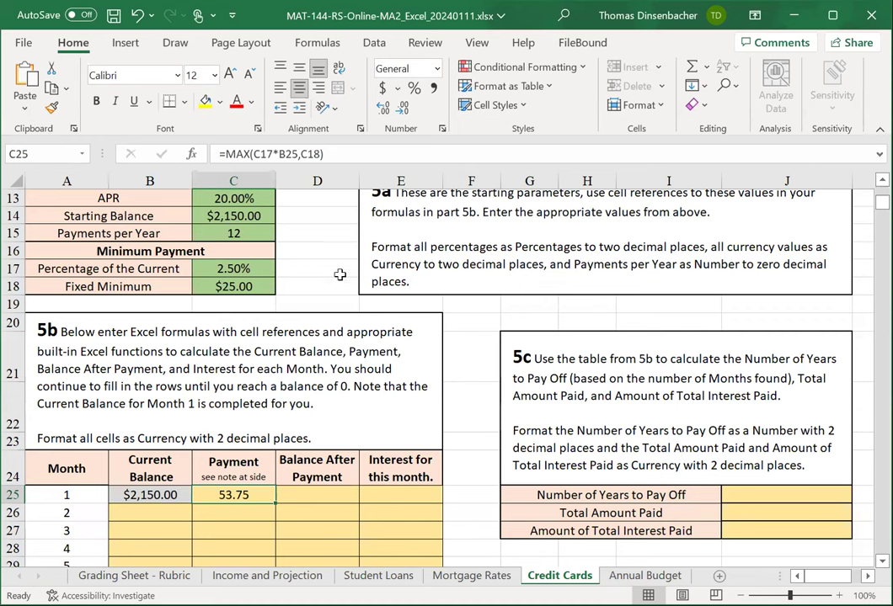
Lock the row references to C17 and C18 in the Month 1 Payment formula, making it =MAX(C$17*B25,C$18).
left_click(261, 154)
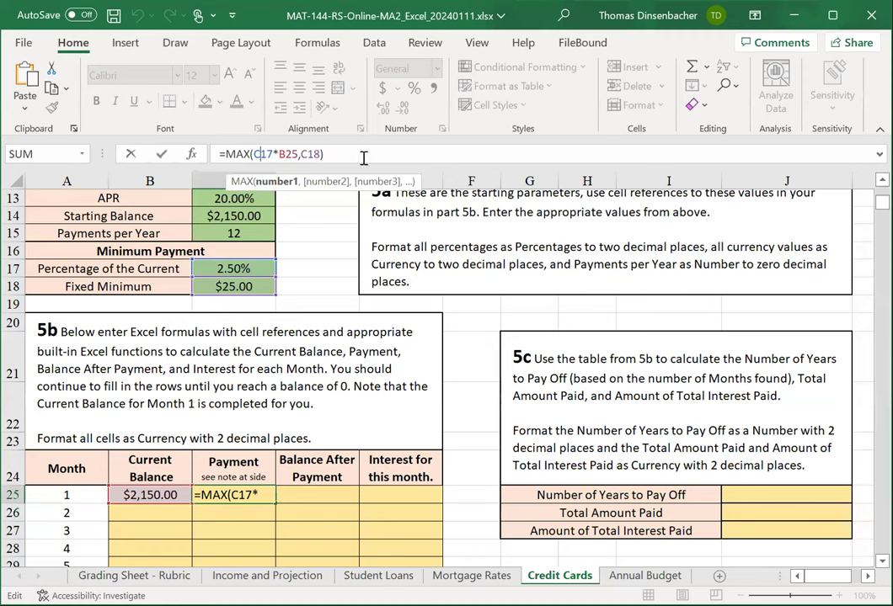
type("$")
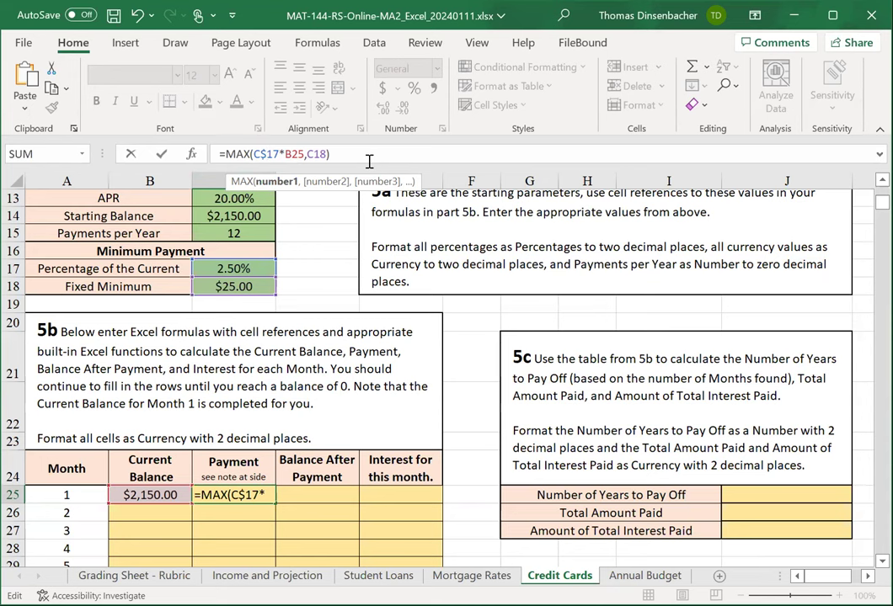
key("Right")
key("Right")
key("Right")
key("Right")
key("Right")
key("Right")
key("Right")
key("Right")
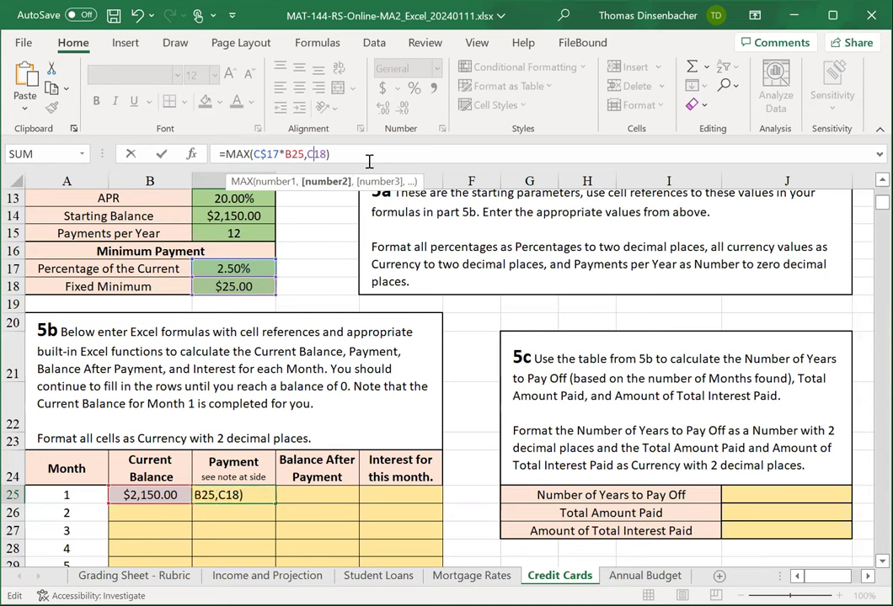
type("$")
key("ctrl+Return")
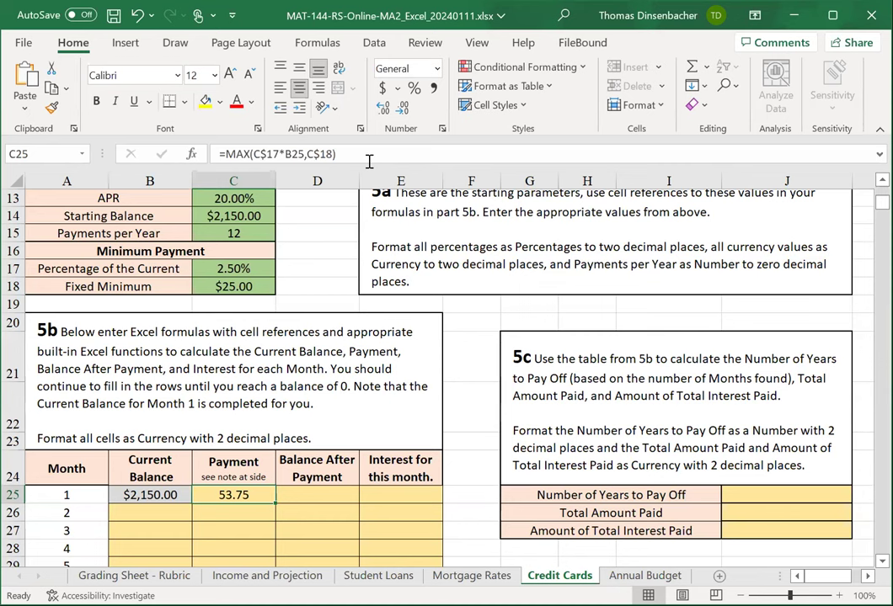
Go over the Month 1 Balance After Payment and Interest cells and the Month 2 Current Balance cell to see what each needs.
left_click(302, 497)
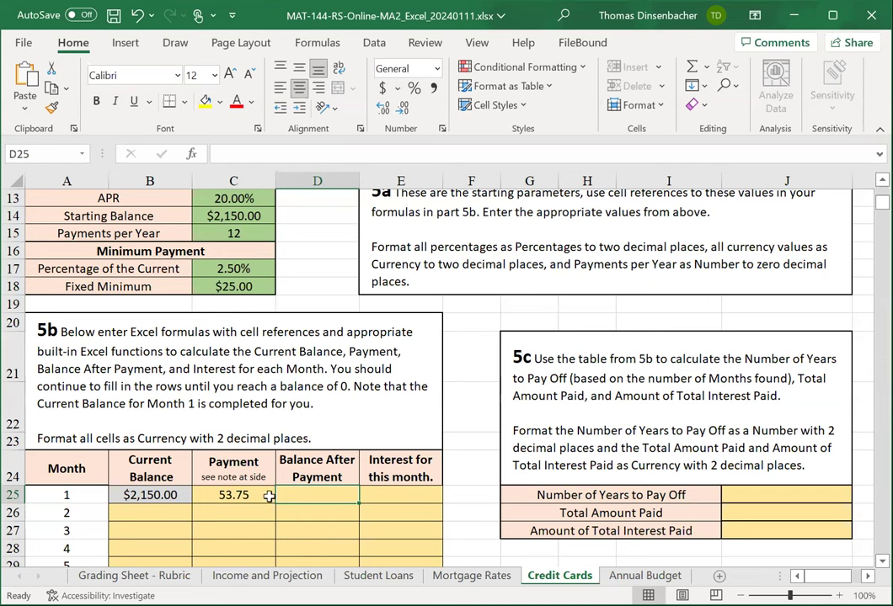
left_click(402, 498)
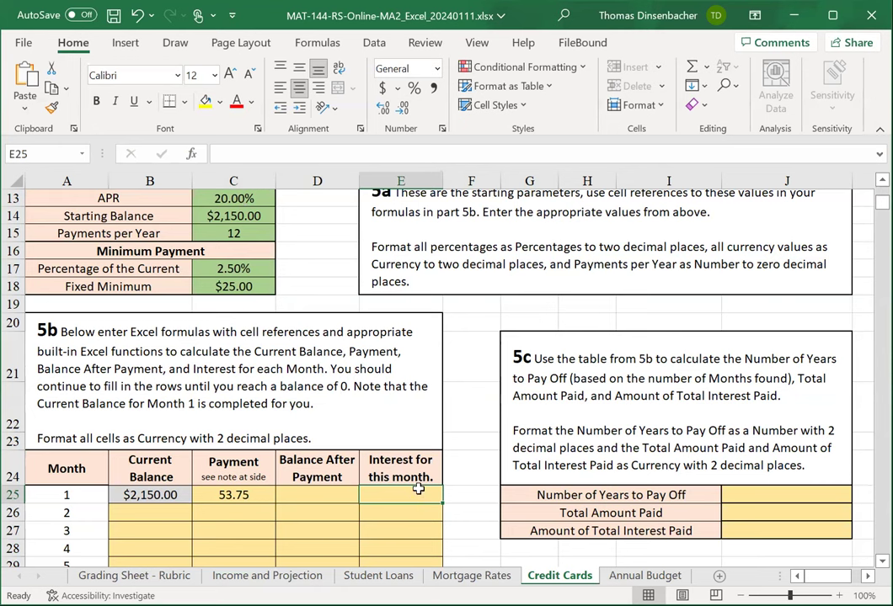
left_click(149, 512)
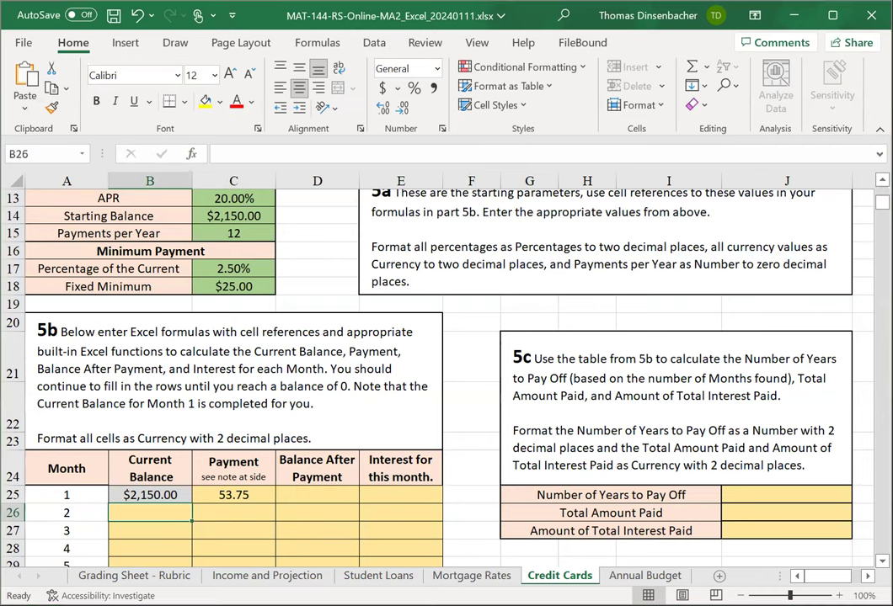
key("Return")
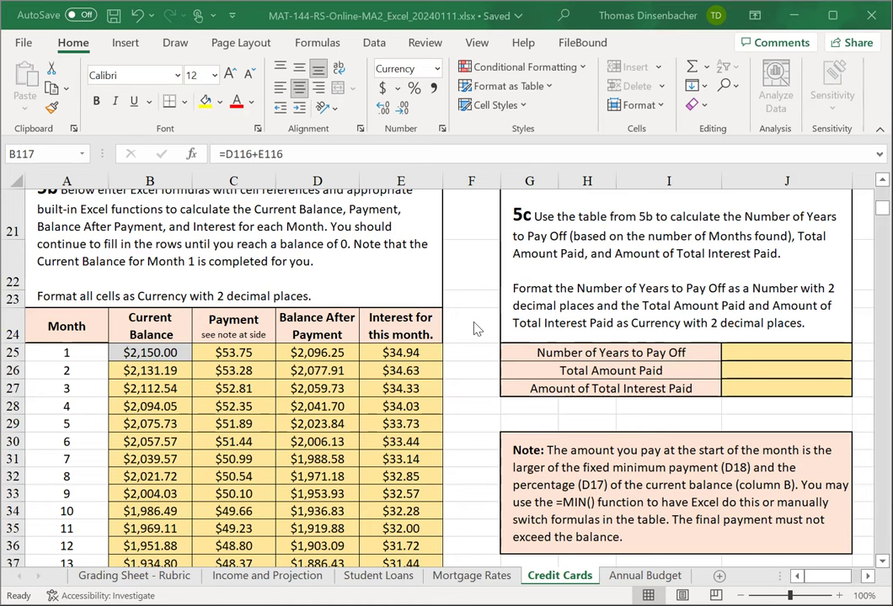
Examine the filled monthly payoff table and the note beside it, checking how the Payment column develops down to Month 89.
scroll(380, 393, "down", 1)
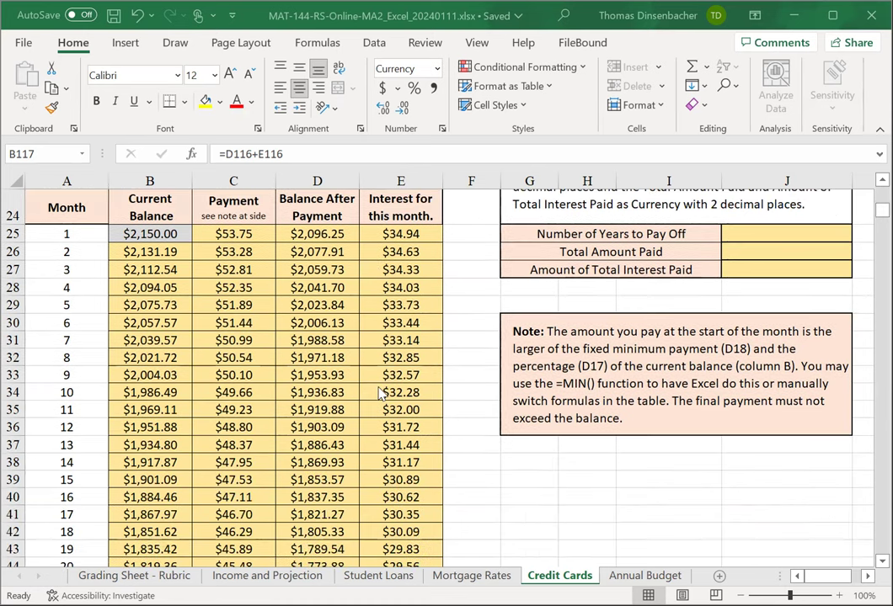
scroll(379, 392, "down", 1)
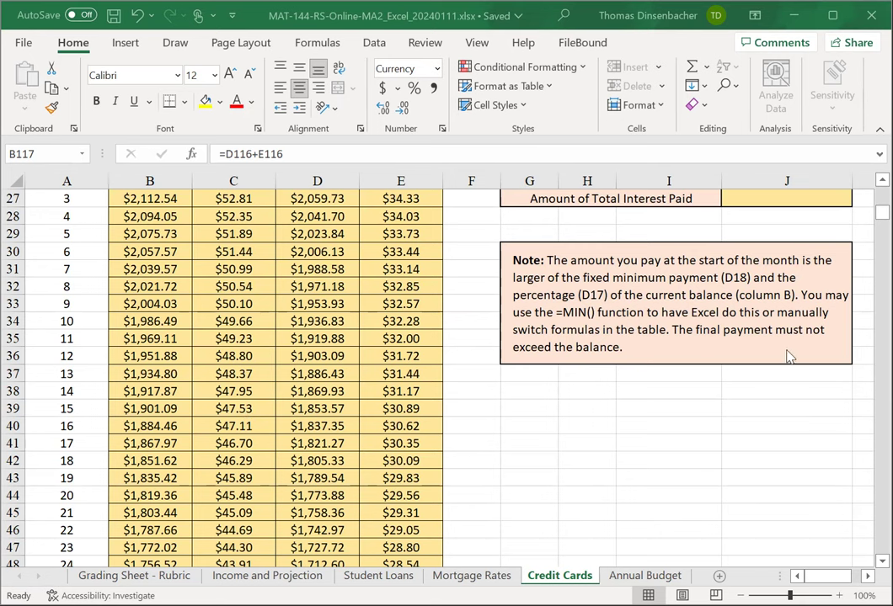
scroll(375, 391, "down", 1)
scroll(378, 387, "down", 2)
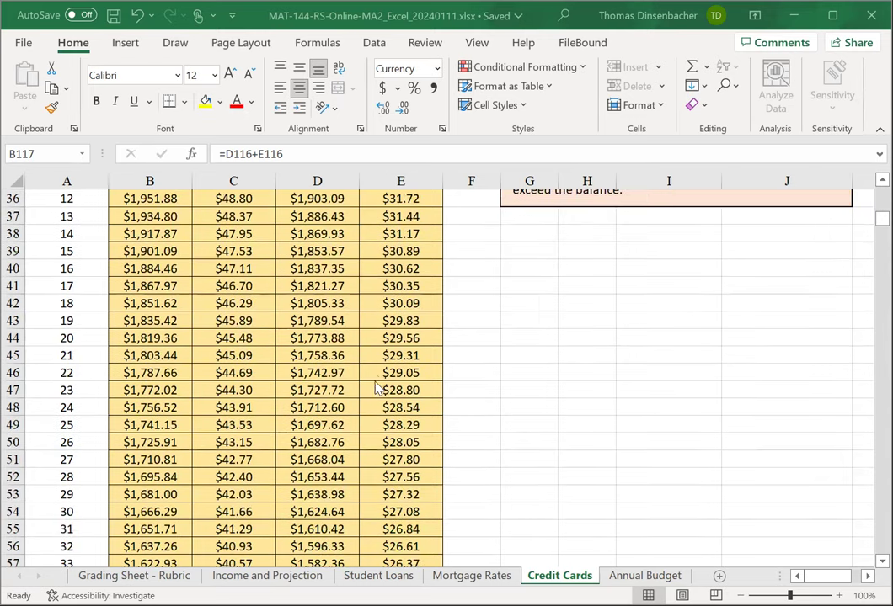
scroll(378, 384, "down", 9)
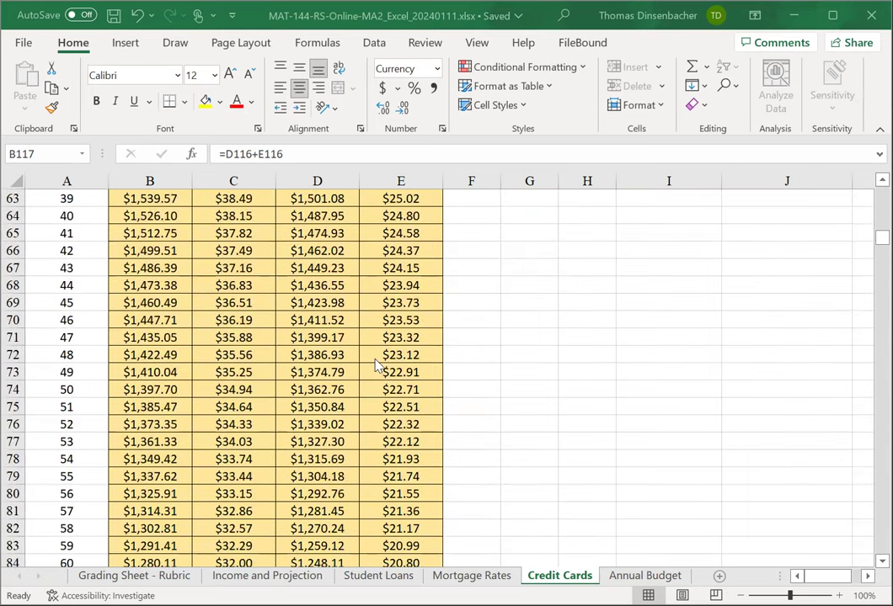
scroll(376, 362, "down", 12)
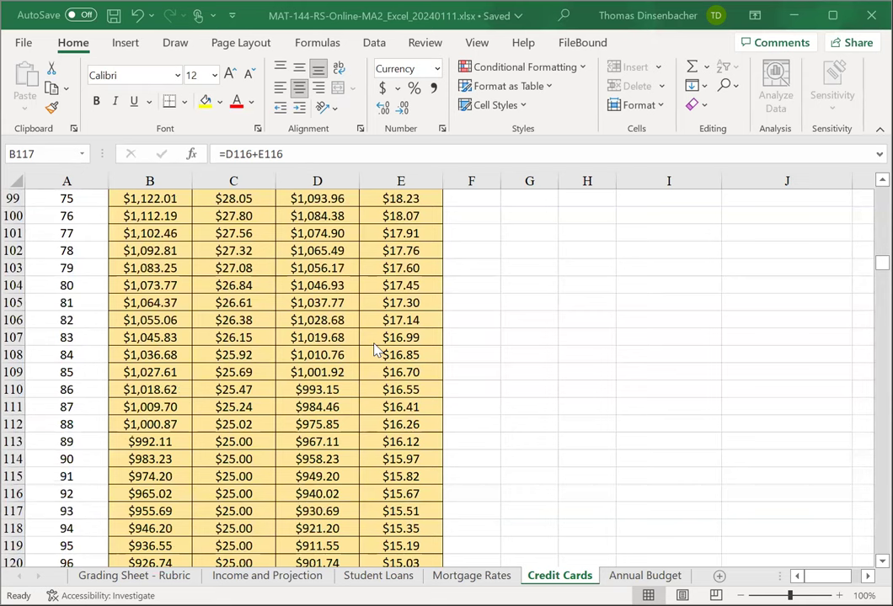
scroll(377, 350, "down", 1)
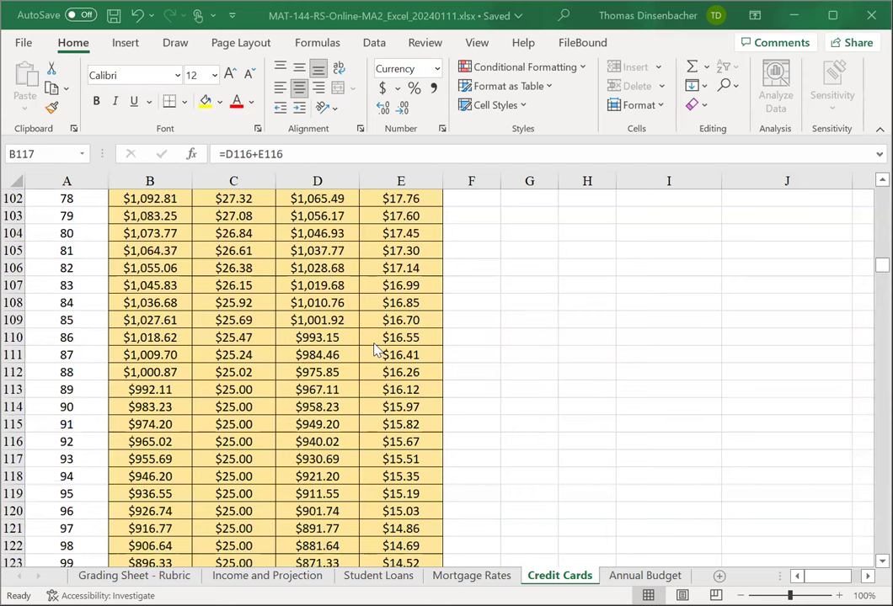
left_click(236, 388)
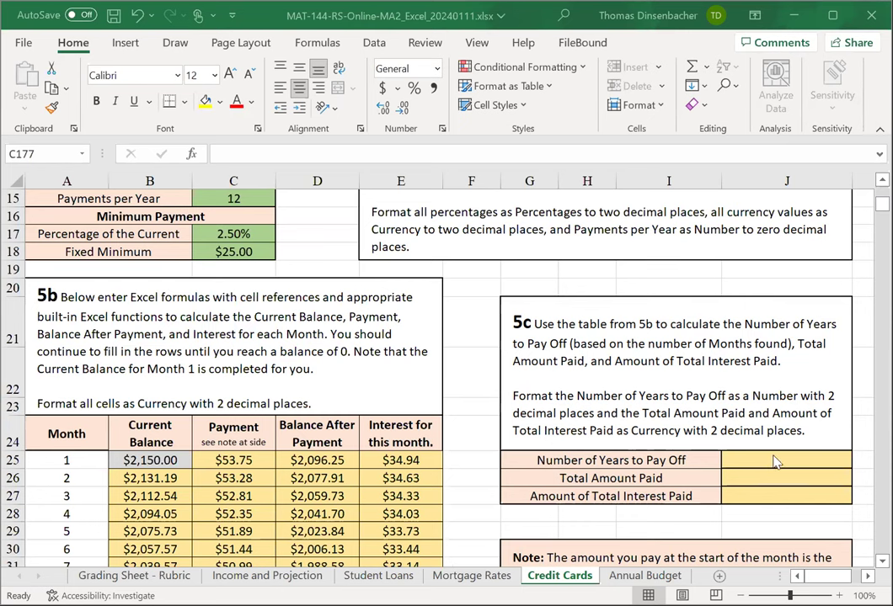
Go over the 5c cells for Number of Years to Pay Off, Total Amount Paid and Amount of Total Interest Paid.
left_click(768, 466)
left_click(768, 486)
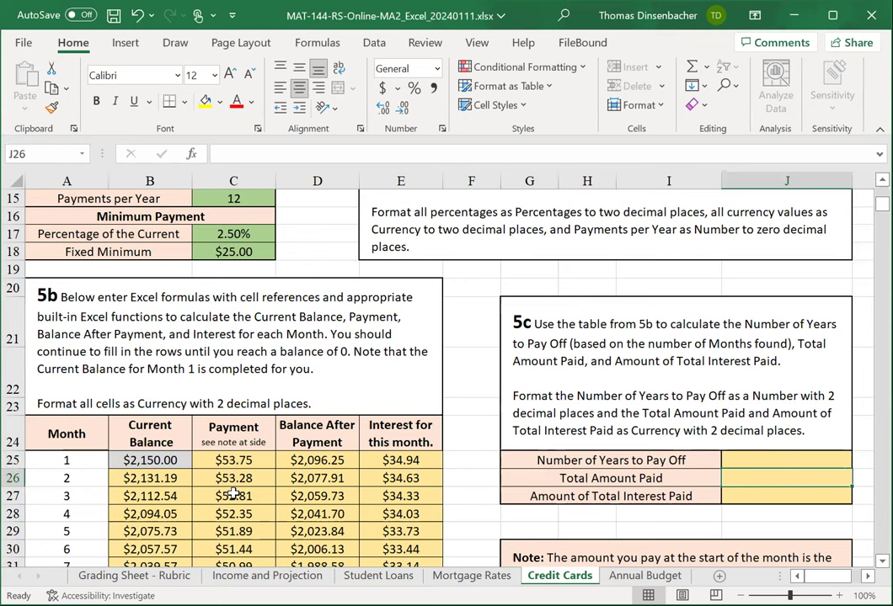
left_click(778, 496)
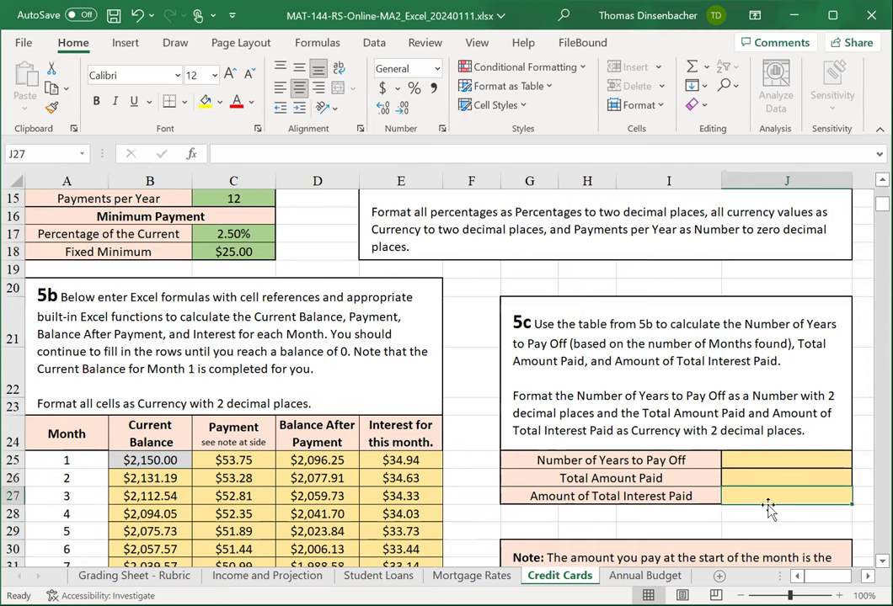